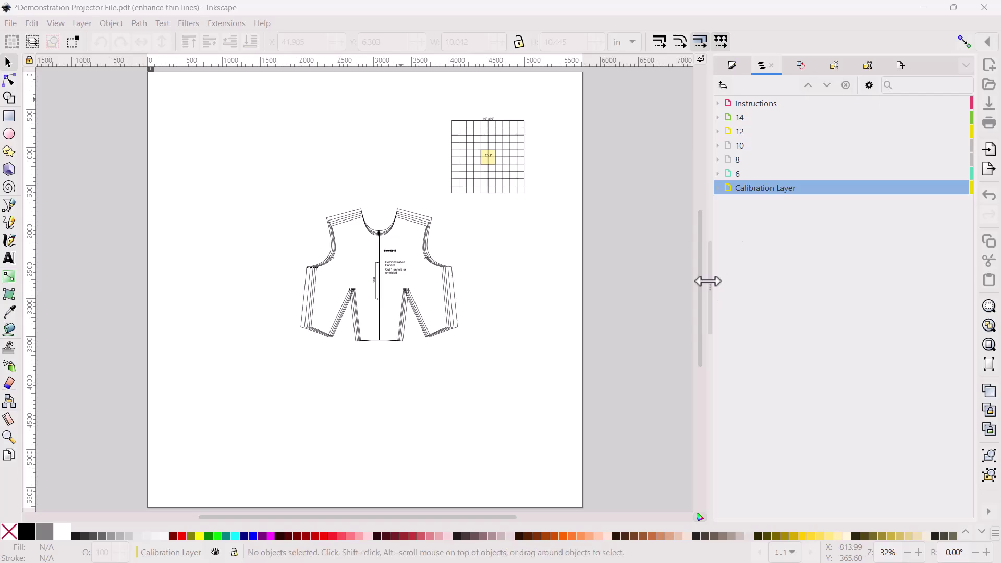
In the Layers panel, hide the size 14, 12, 10 and 8 layers.
drag(708, 281, 885, 248)
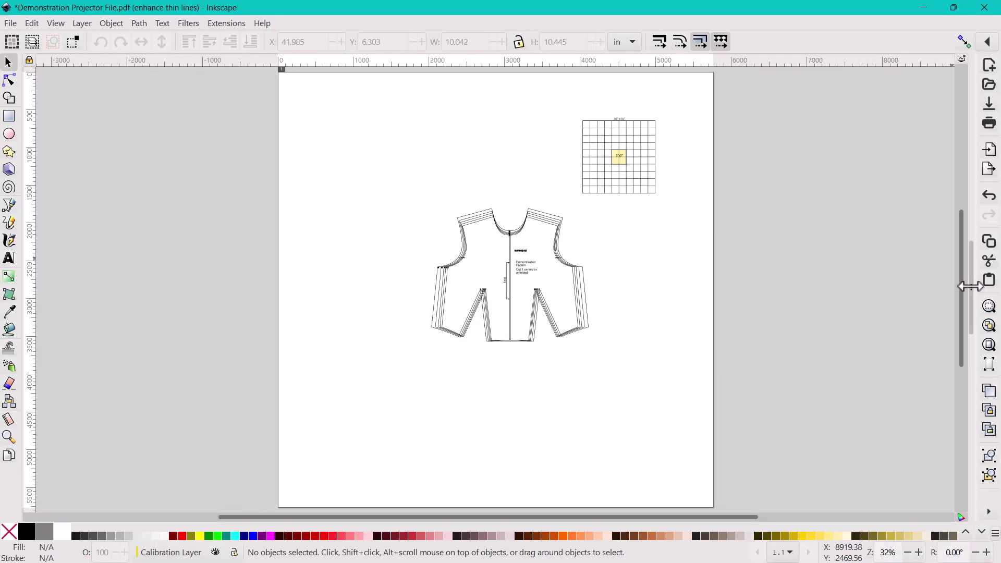
click(969, 286)
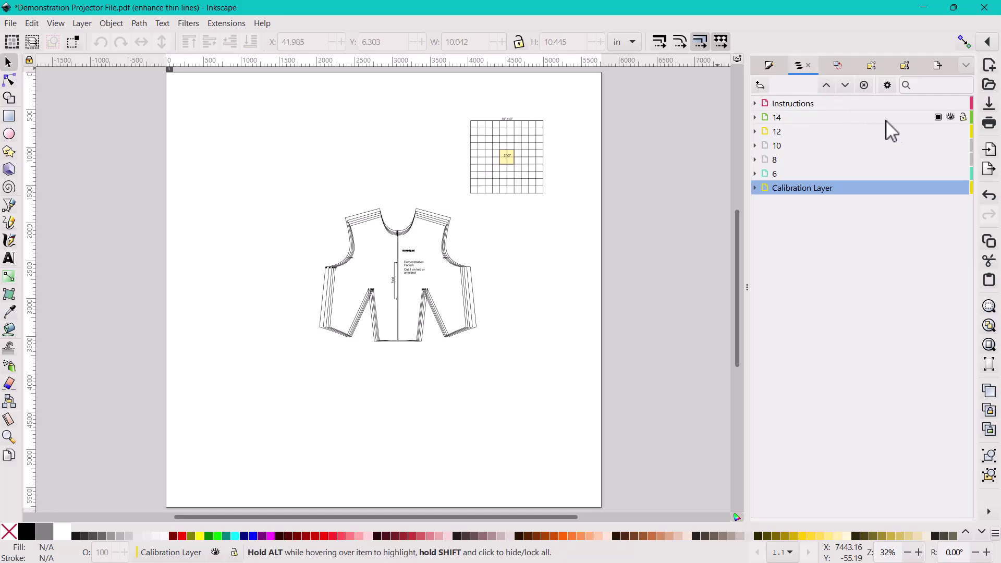
click(950, 118)
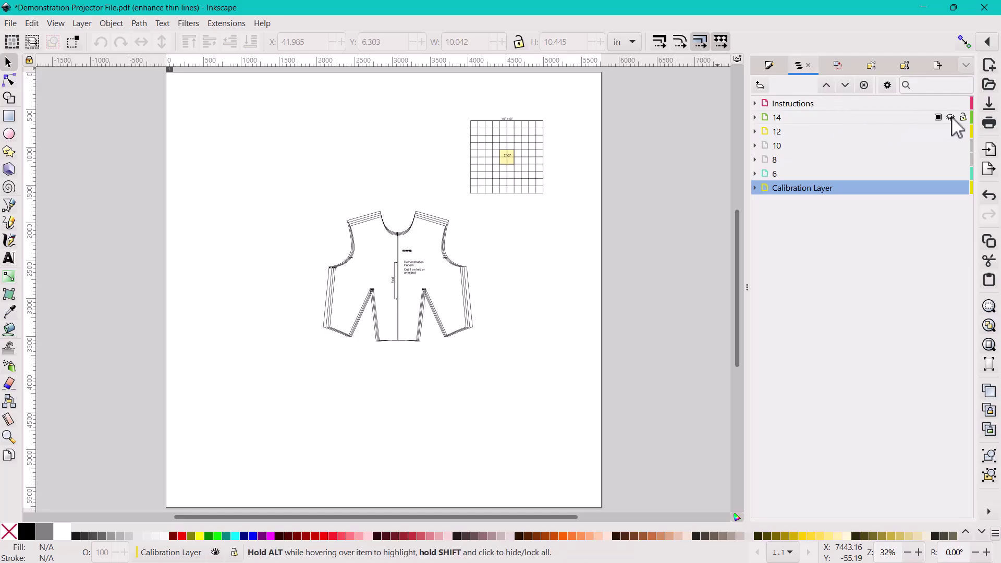
click(950, 132)
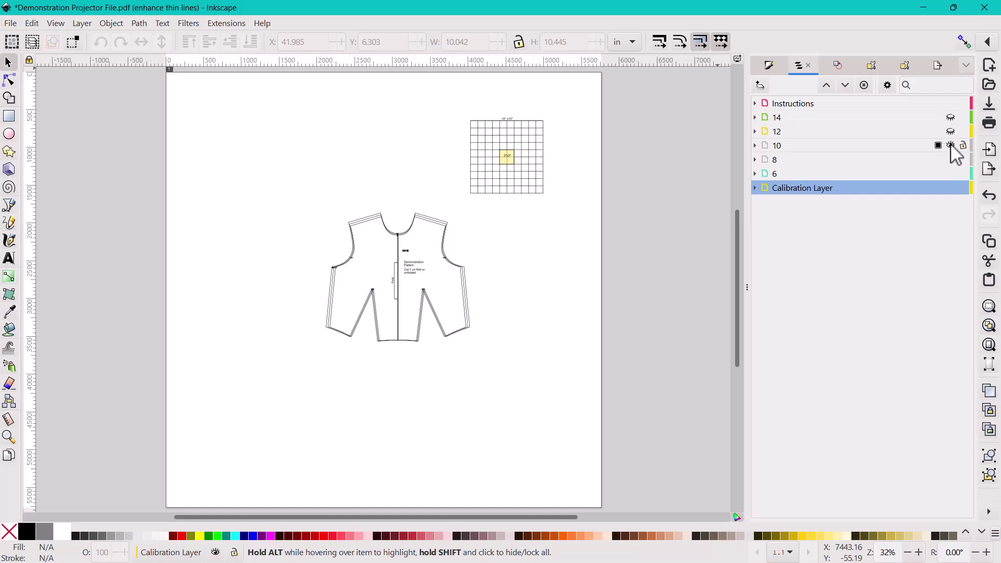
click(949, 145)
click(950, 159)
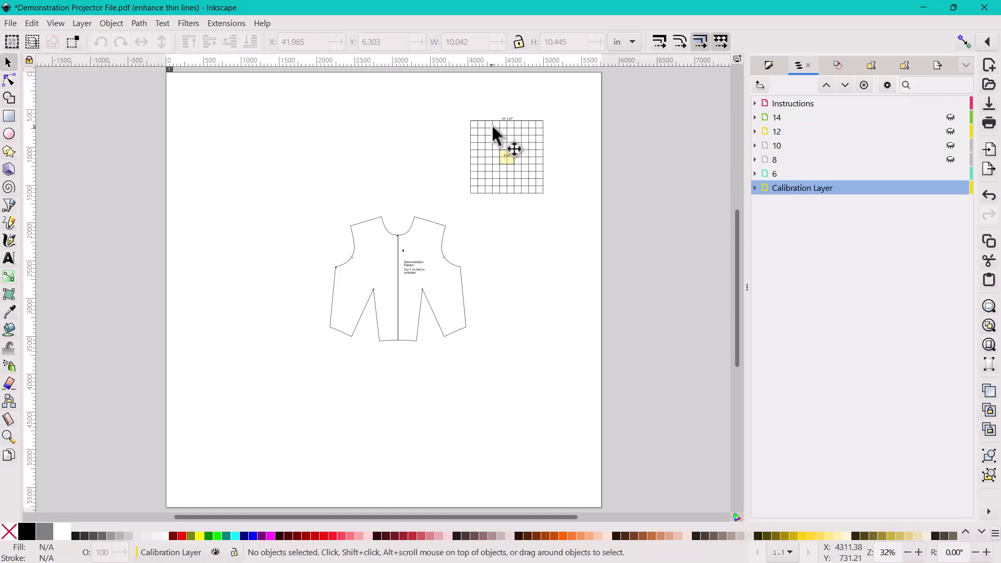
Move the calibration grid to the page's upper right and collapse Calibration Layer.
drag(463, 106, 452, 234)
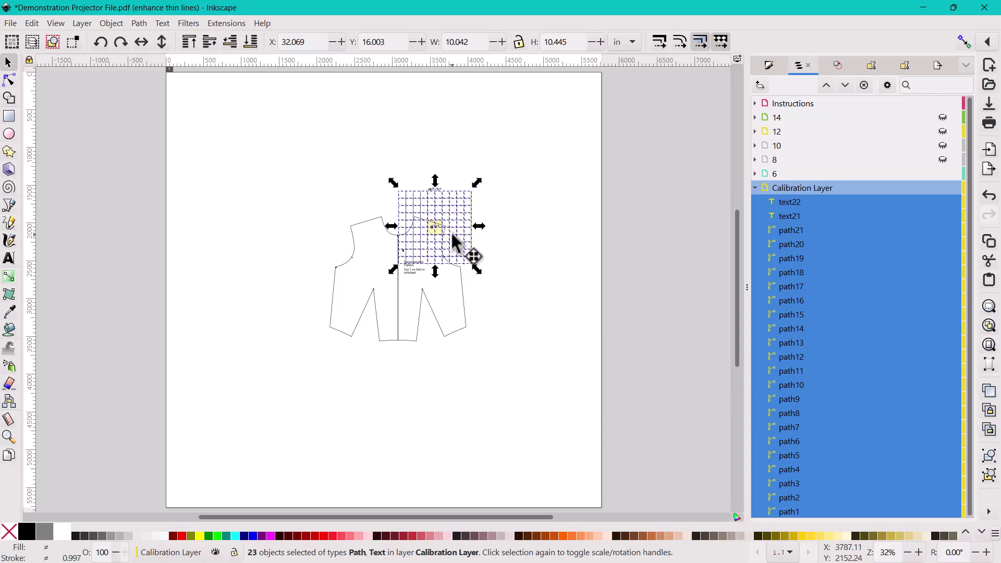
drag(452, 236, 507, 171)
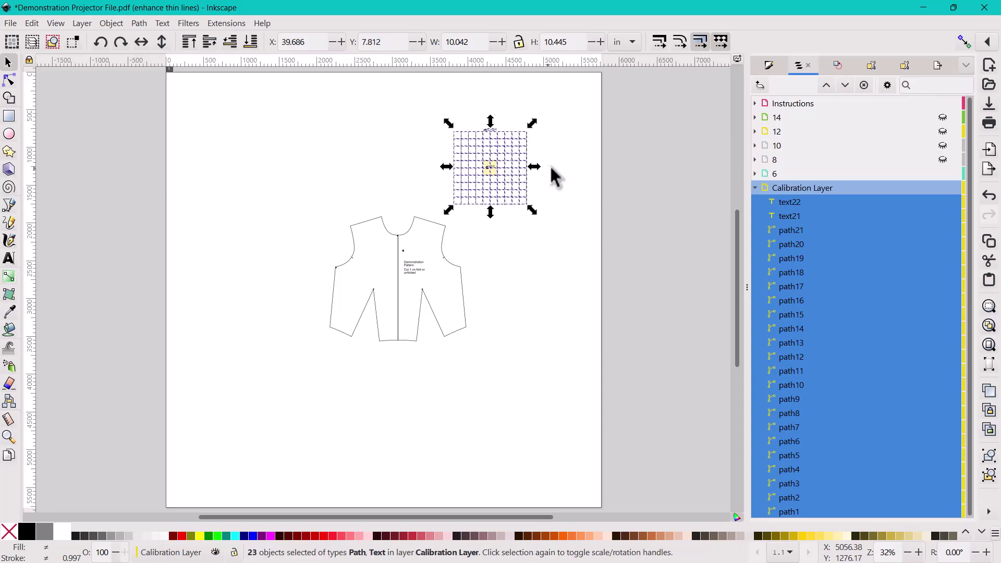
click(553, 168)
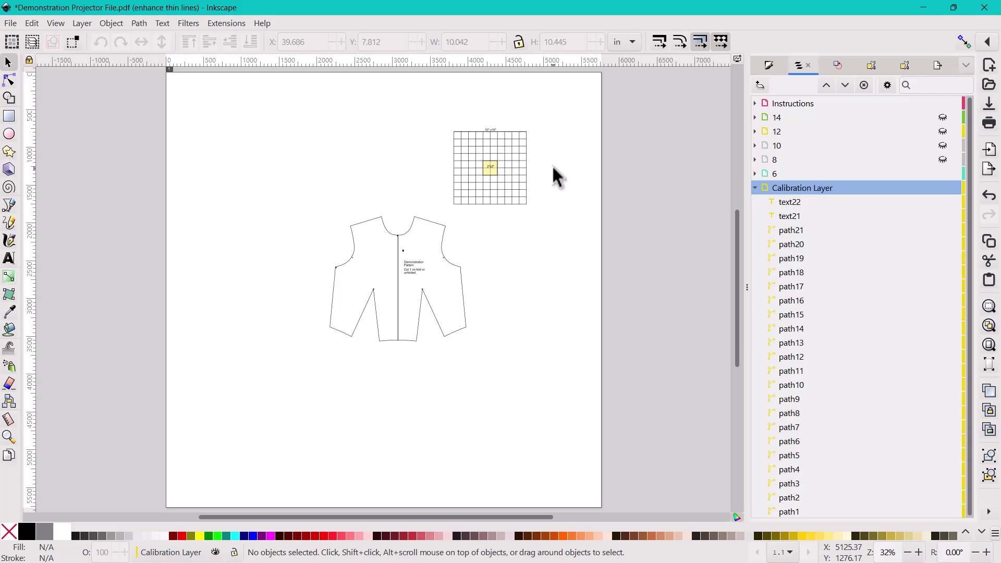
click(755, 188)
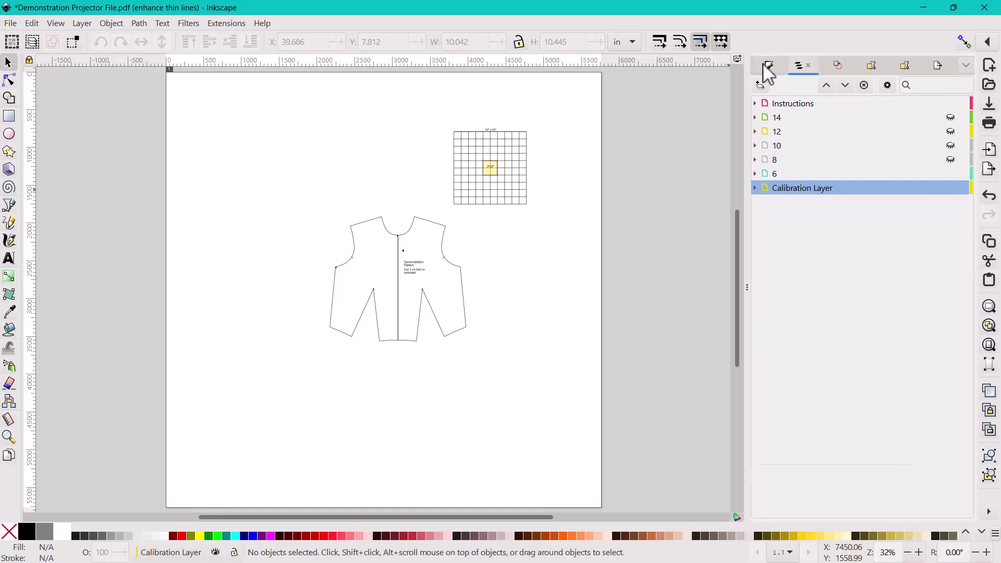
Set the PDF export area to Page, giving 5760 x 5760 px at 96 DPI.
click(938, 66)
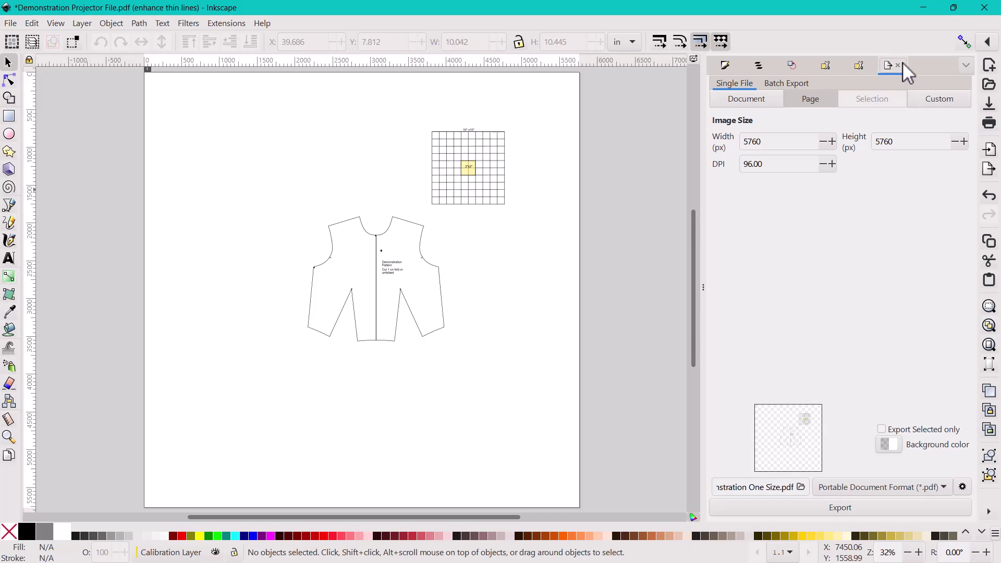
click(10, 24)
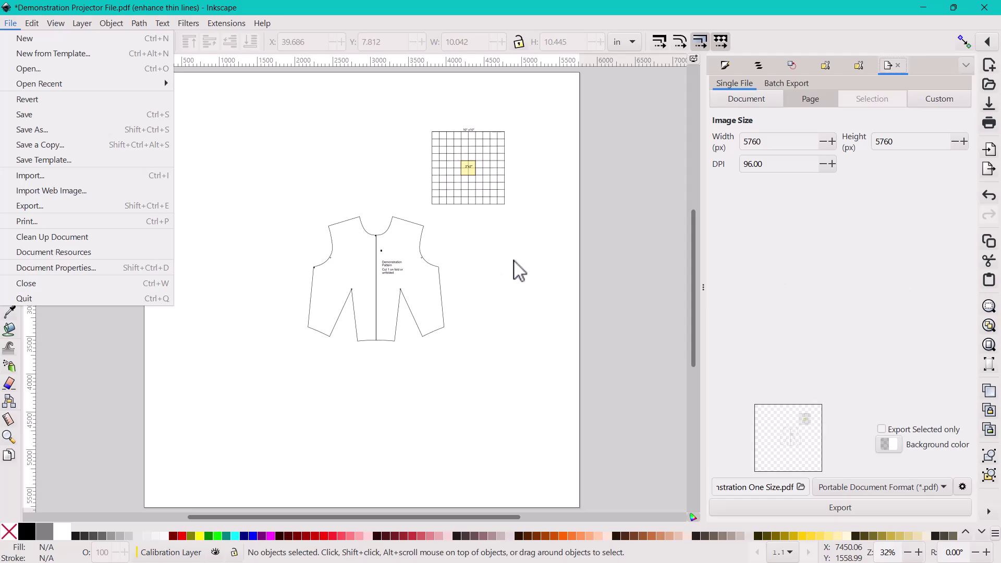
click(822, 228)
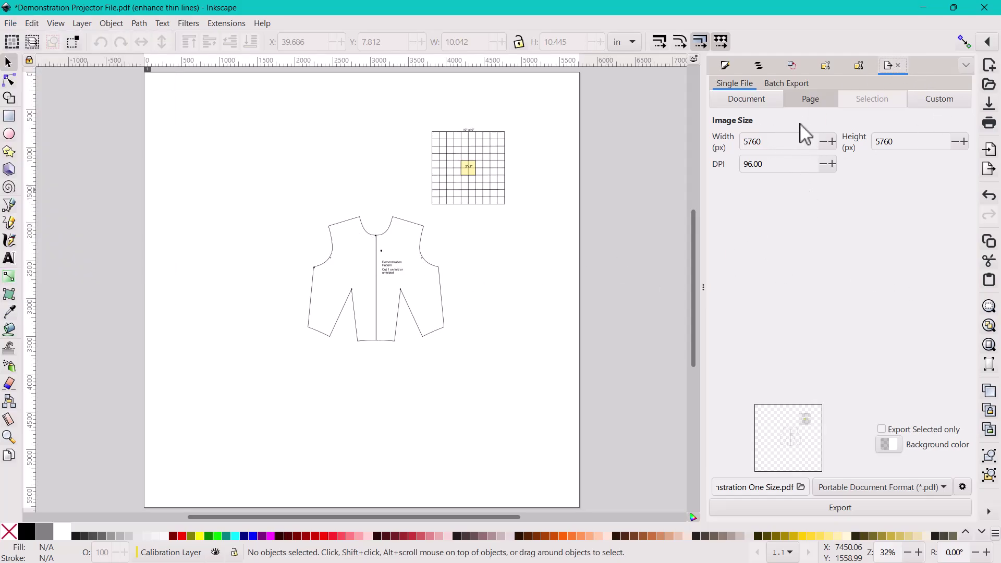
click(741, 101)
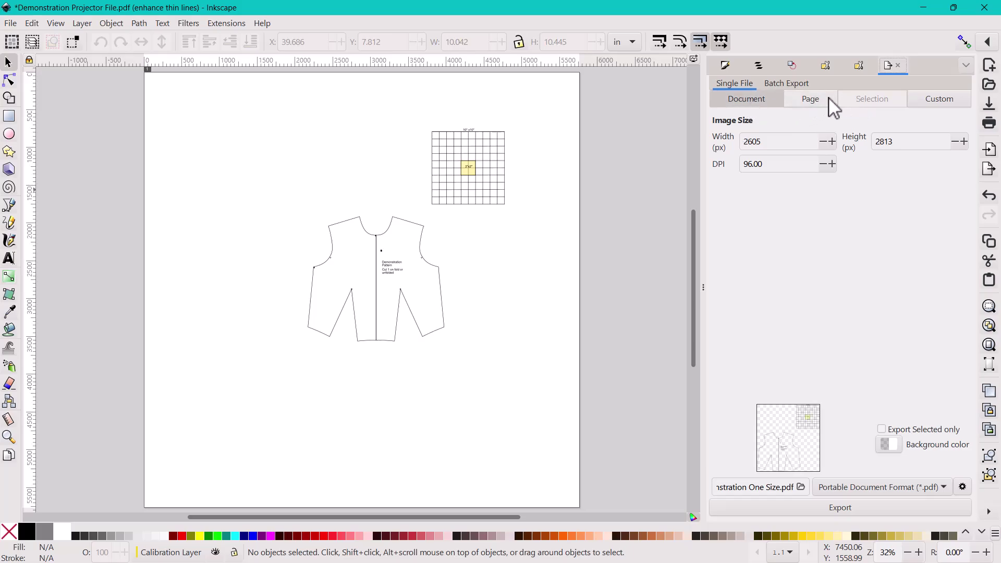
click(946, 100)
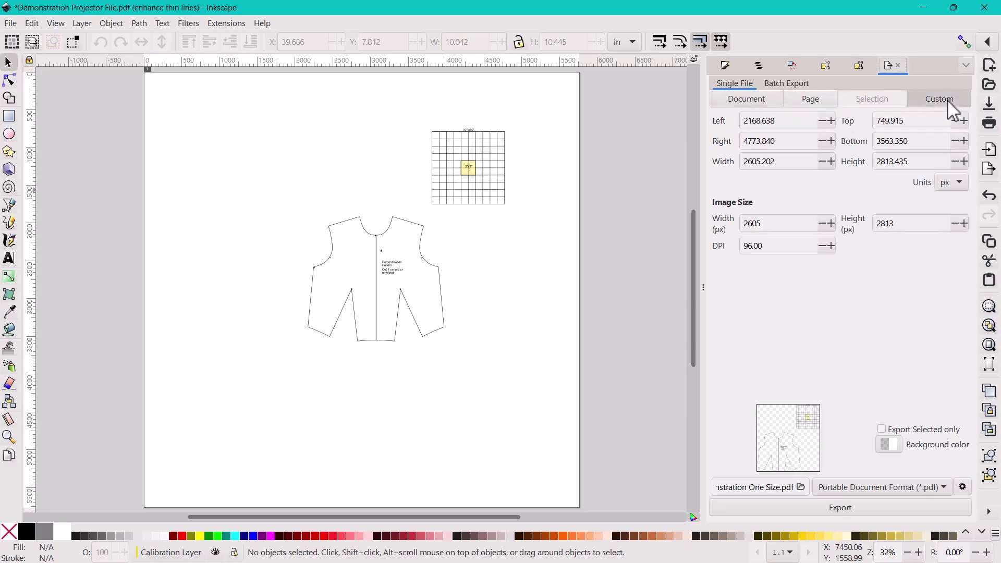
click(739, 102)
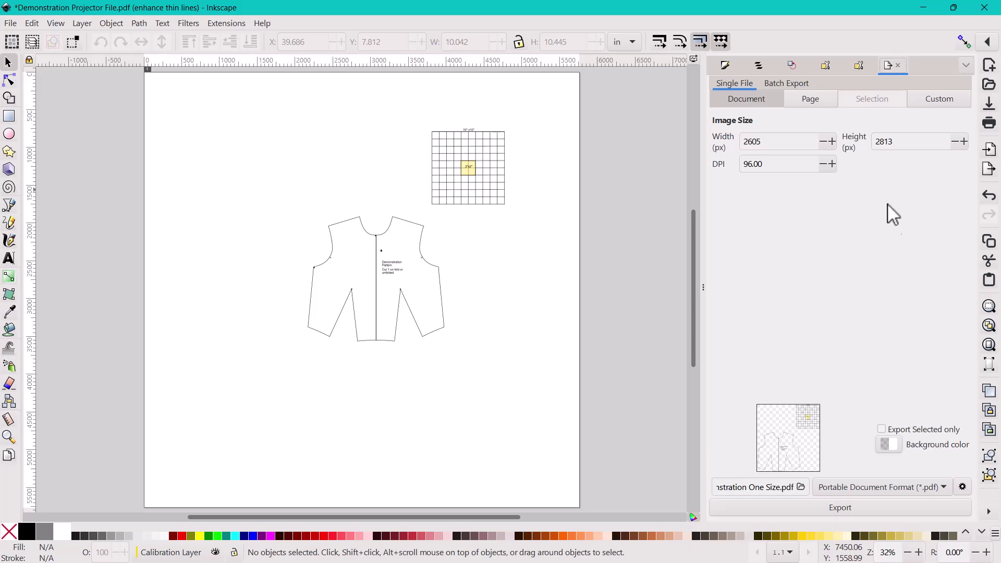
click(810, 103)
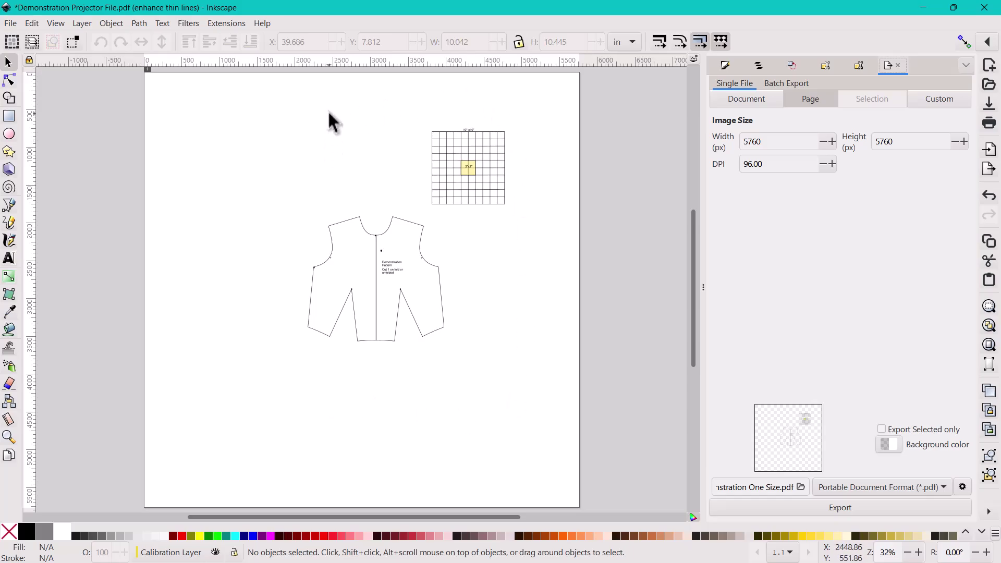
Save the export as PDF file 'Demonstration Size 6' in the Projector folder.
click(801, 487)
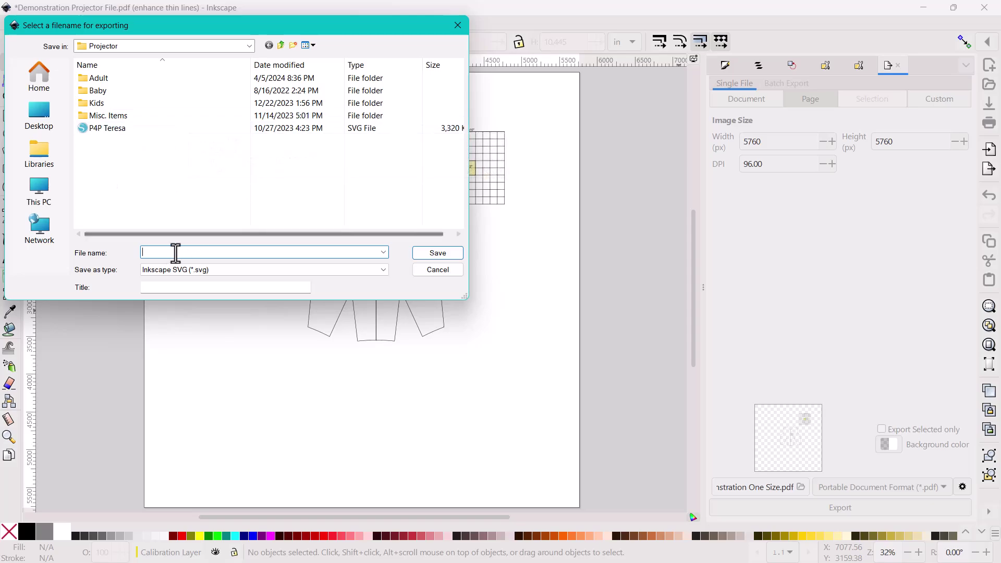
text(Deo)
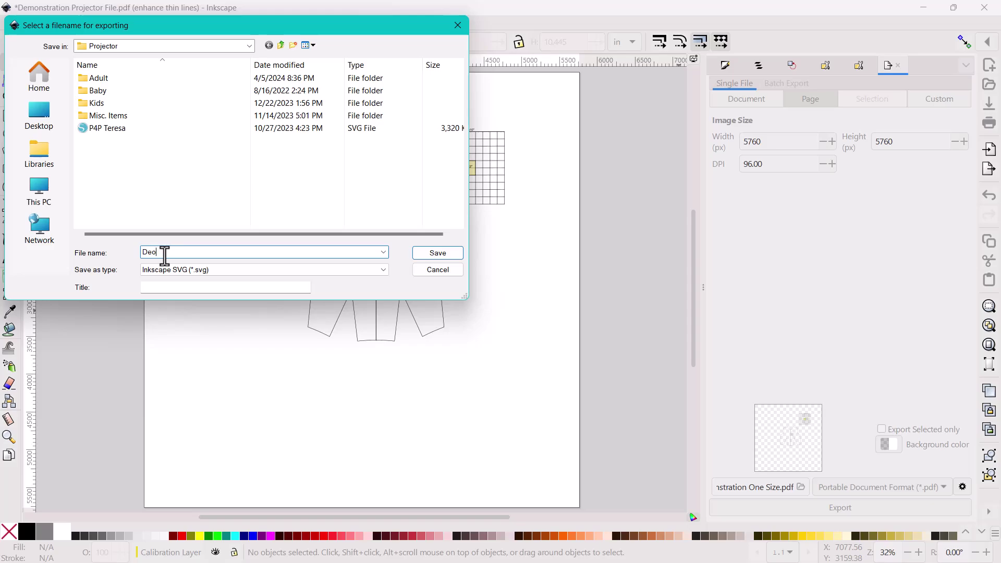
key(BackSpace)
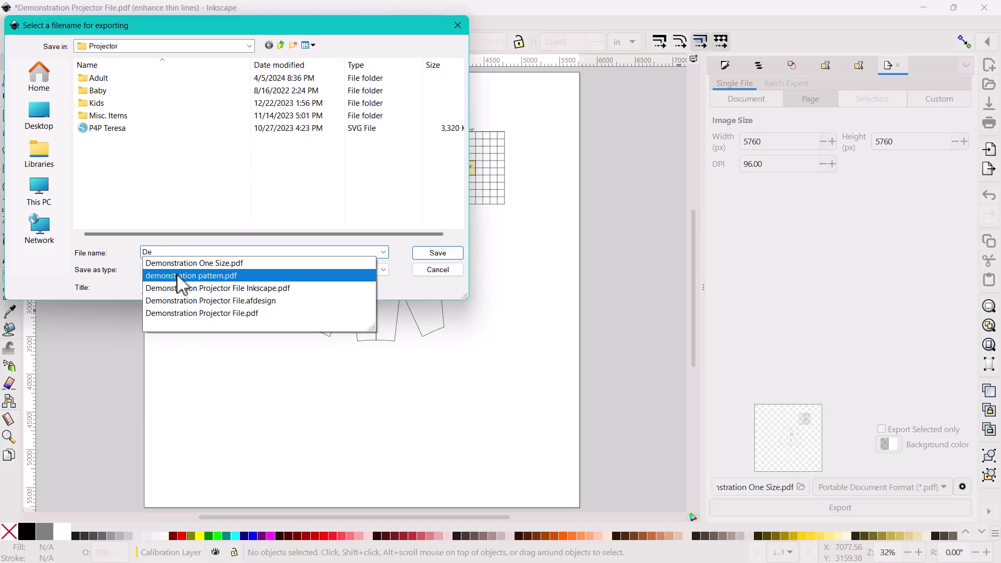
click(169, 262)
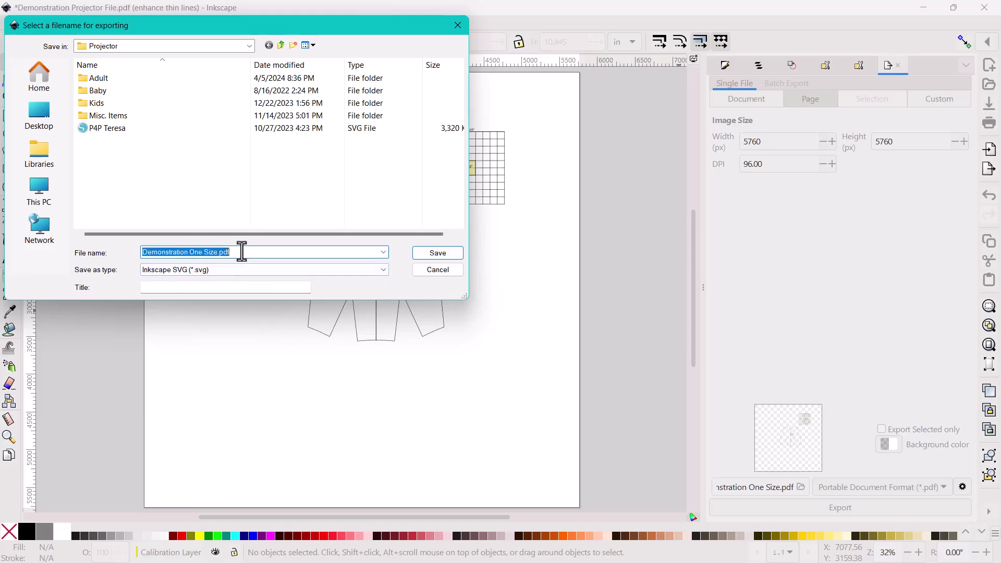
drag(237, 252, 191, 249)
text(Size 6)
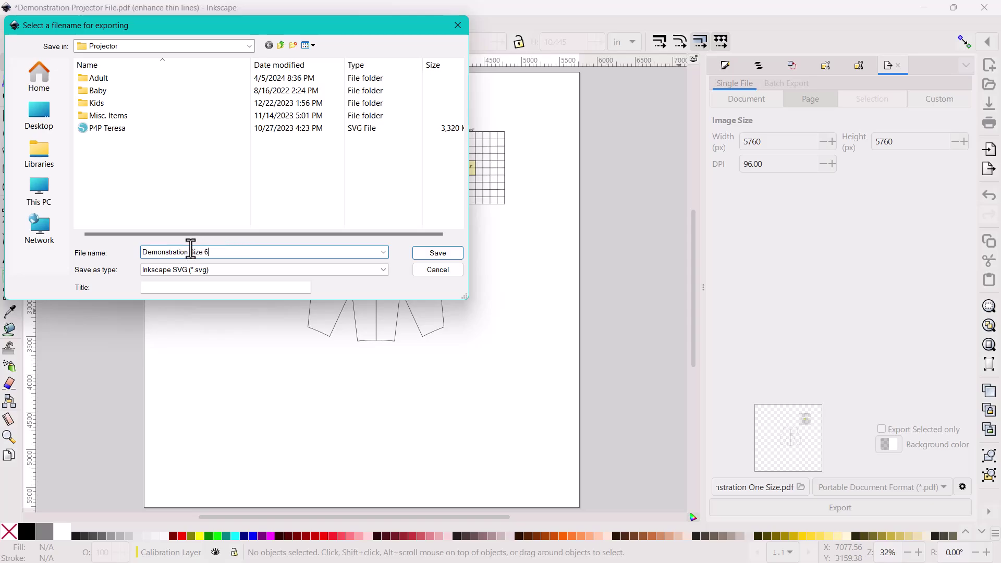
click(248, 269)
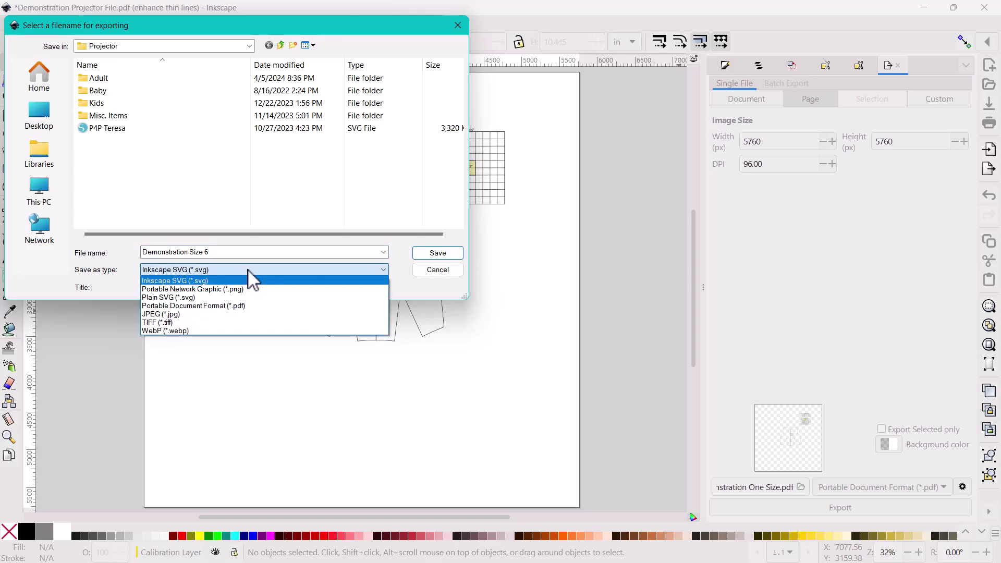
click(230, 307)
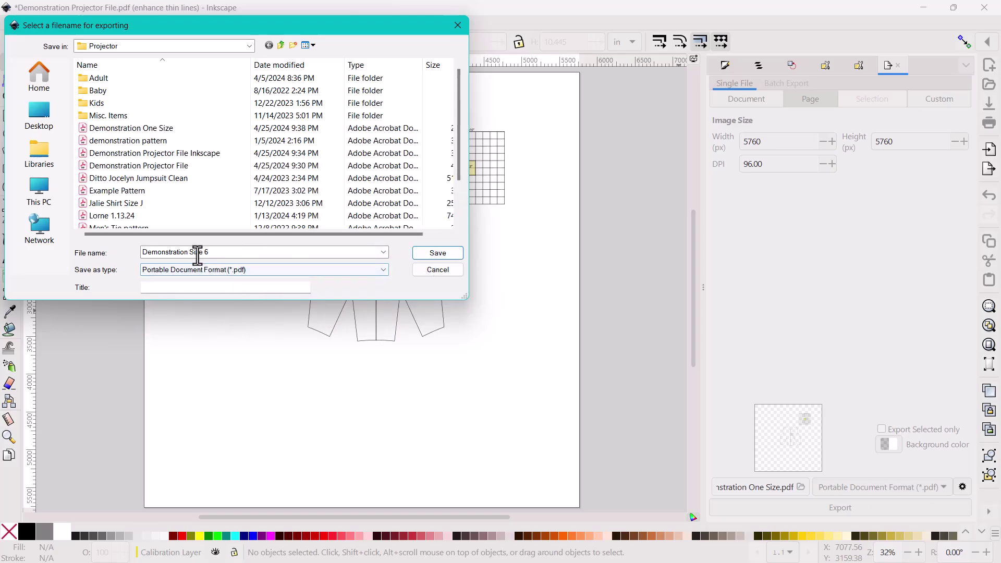
click(435, 254)
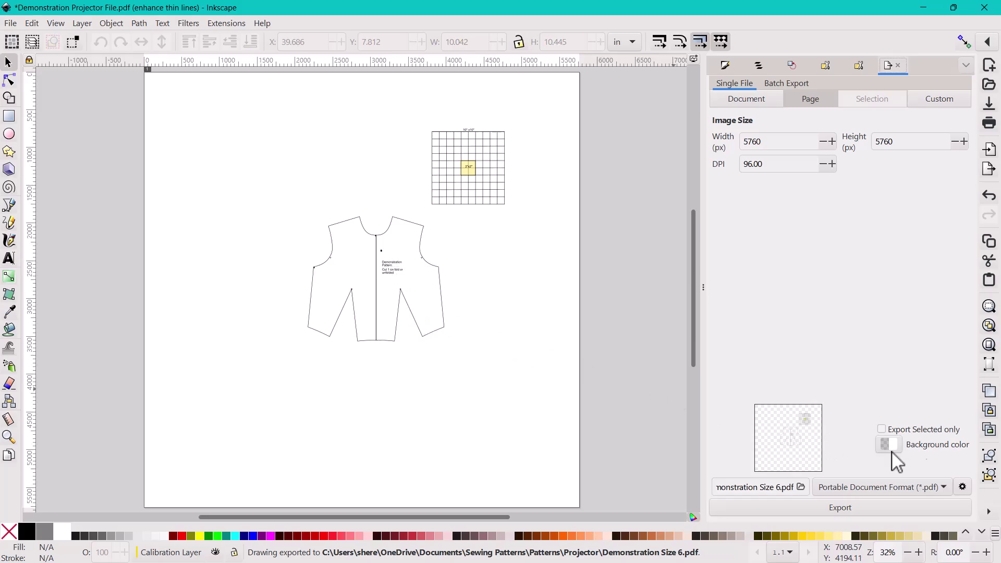
Keep PDF as the export format, review its options, and export the page again.
click(944, 487)
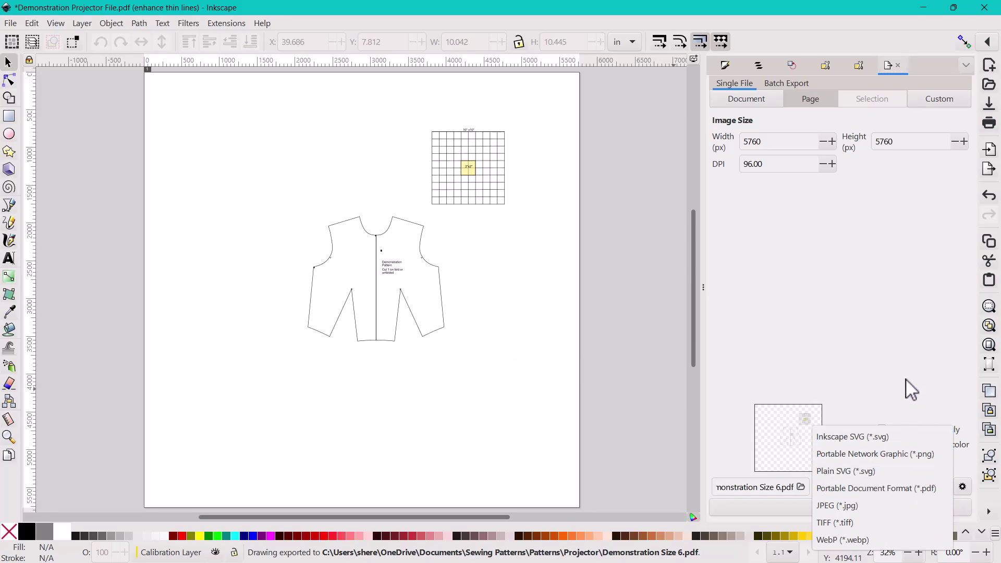
click(964, 485)
click(963, 485)
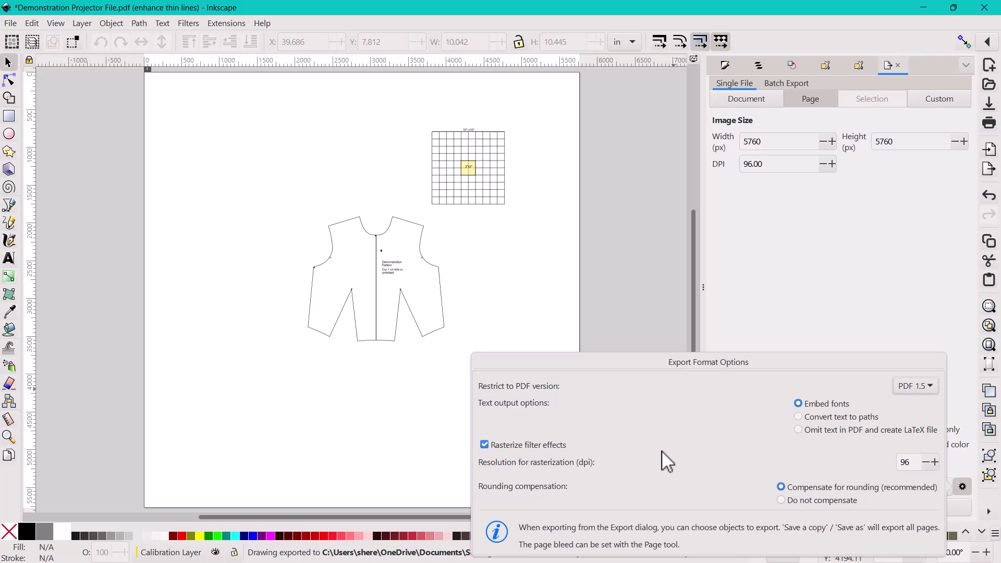
click(886, 318)
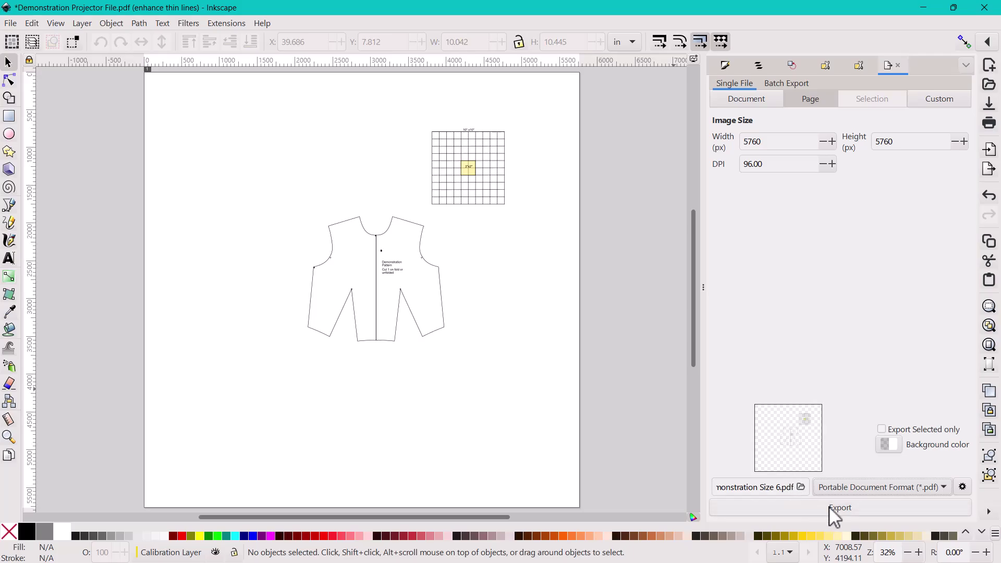
click(846, 506)
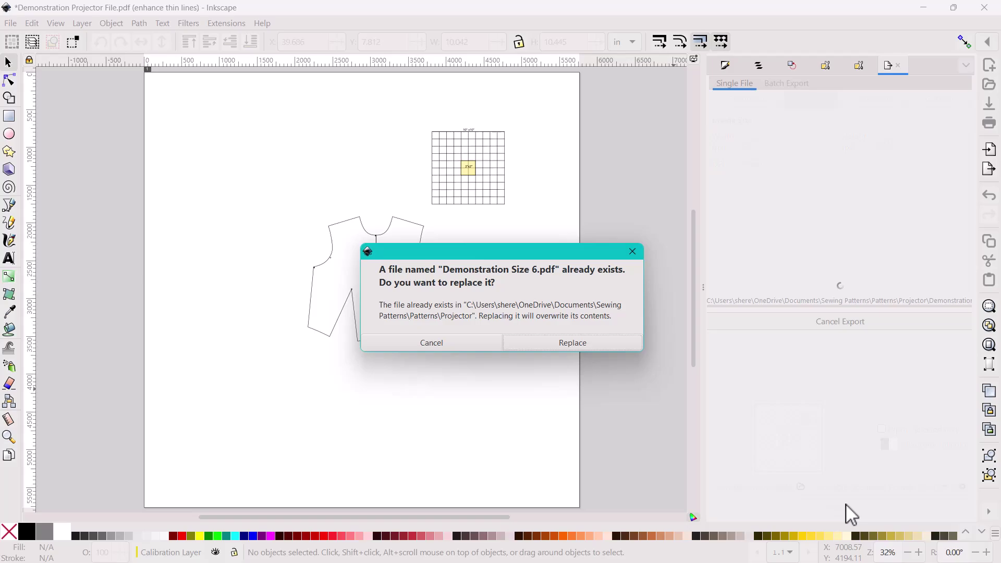
Replace Demonstration Size 6.pdf, then inspect it in Acrobat, briefly showing its Layers panel.
click(451, 343)
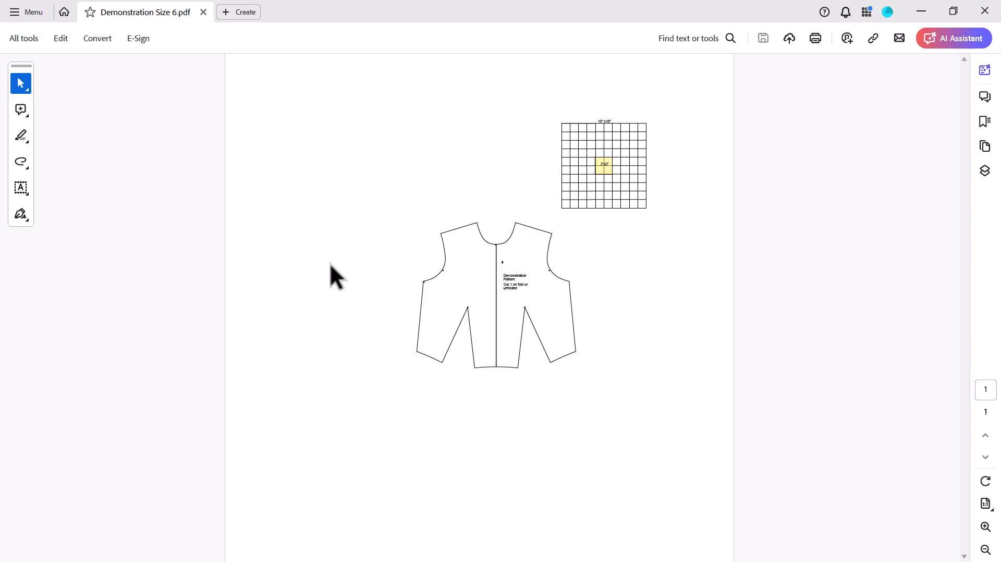
scroll(365, 245, down, 2)
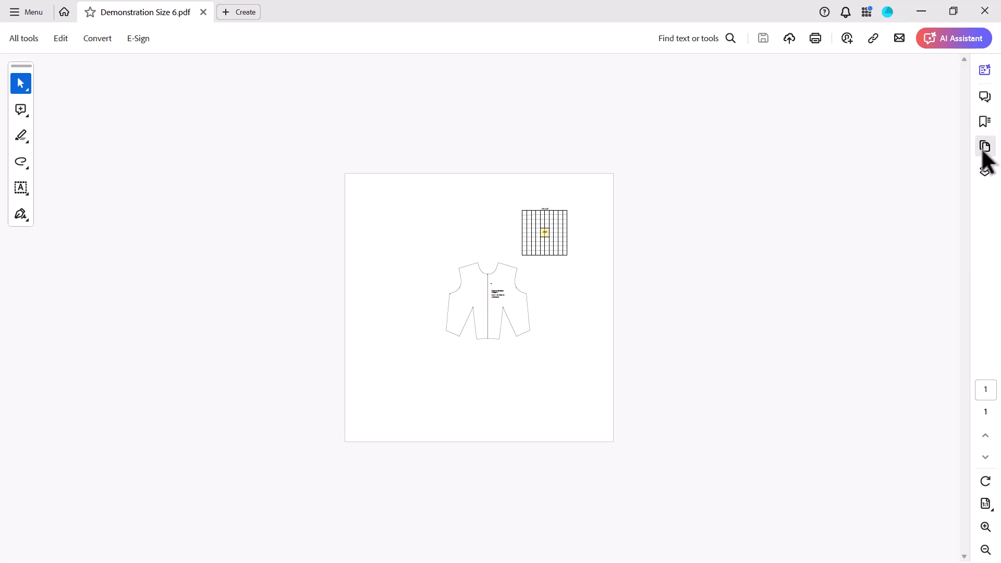
click(984, 170)
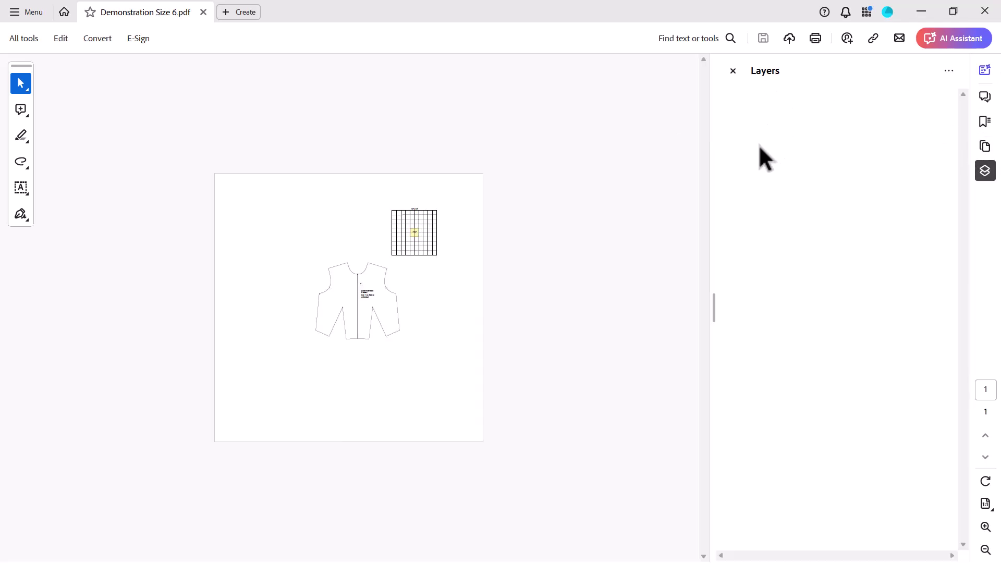
click(978, 174)
scroll(532, 287, up, 3)
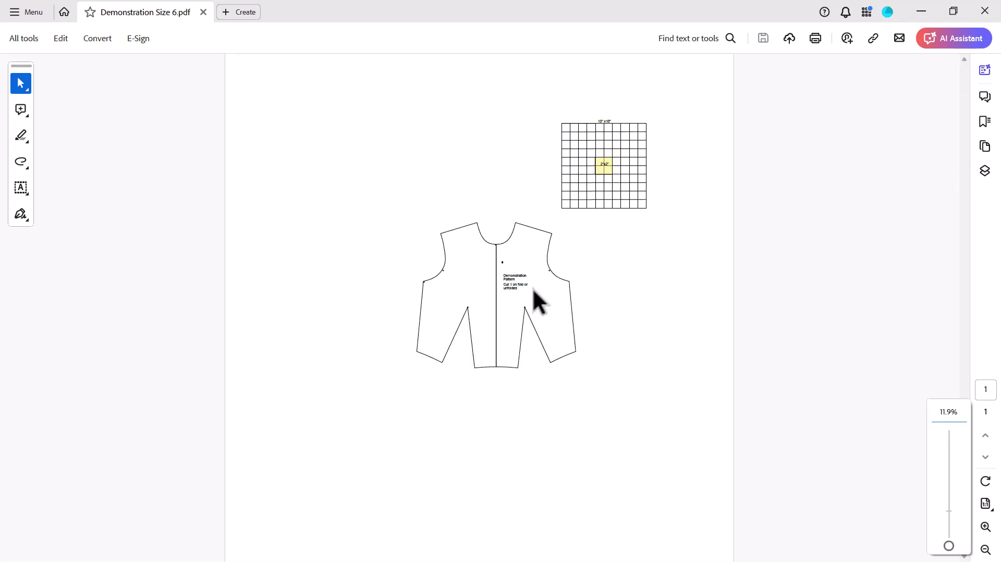